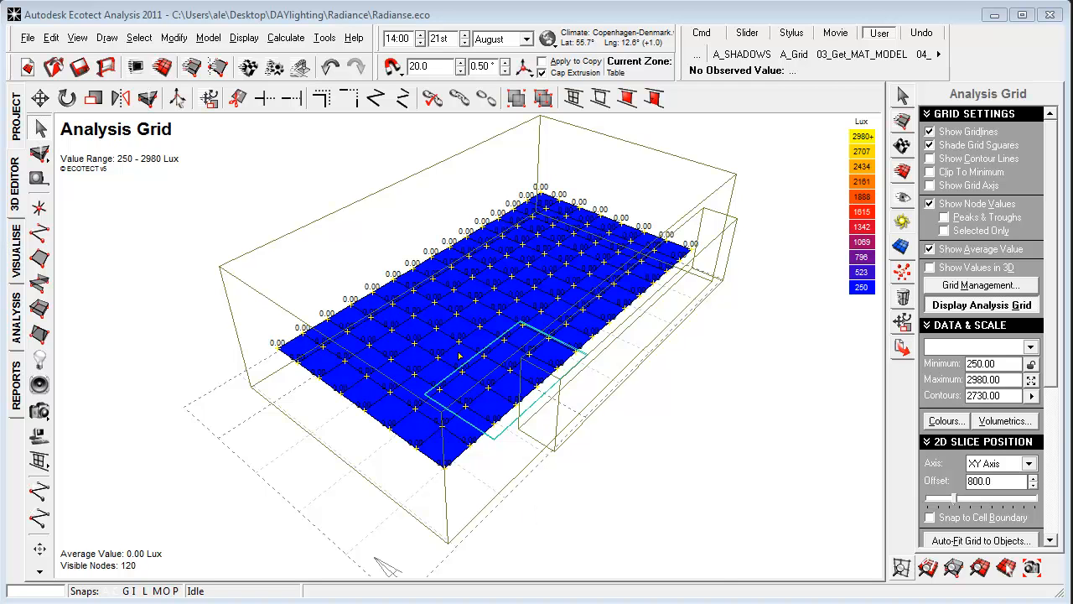
Run a lighting levels calculation of Natural Light Levels for the analysis grid, accepting the wizard's existing settings.
right_click_drag(532, 303, 273, 475)
scroll(273, 474, "down", 1)
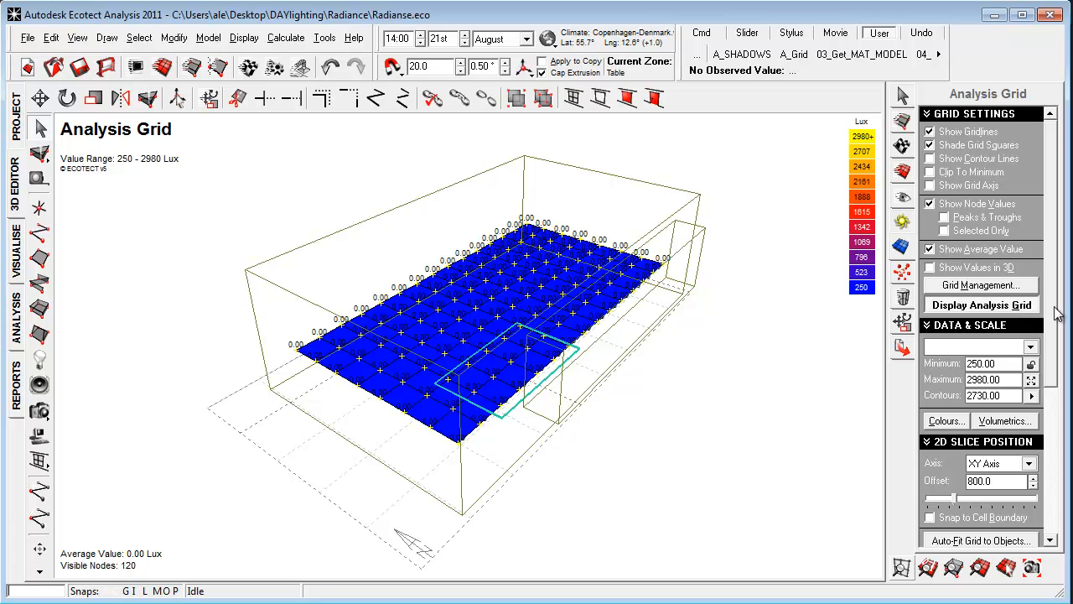
scroll(998, 419, "down", 5)
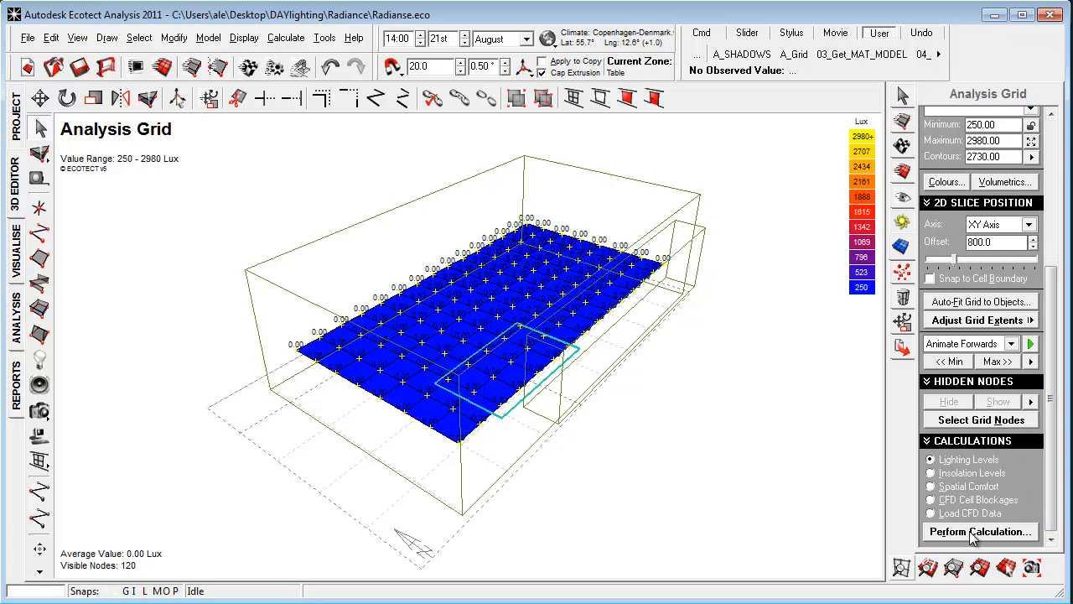
left_click(975, 534)
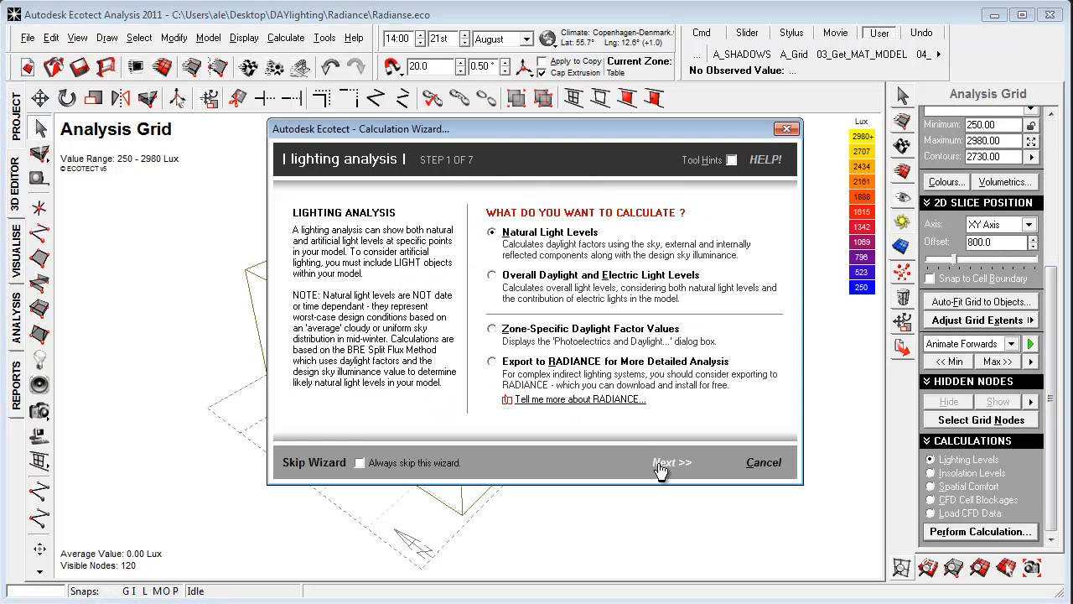
left_click(658, 463)
left_click(659, 463)
left_click(661, 463)
left_click(661, 463)
left_click(661, 463)
left_click(661, 463)
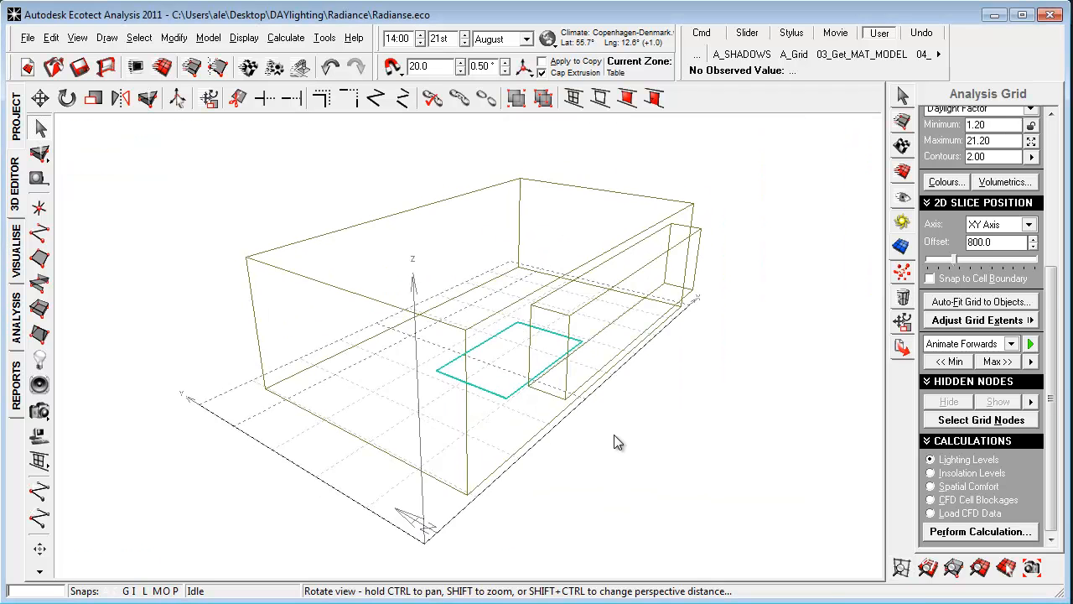
Set the daylight factor colour scale to a minimum of 2 and a maximum of 10.
left_click_drag(1046, 311, 911, 251)
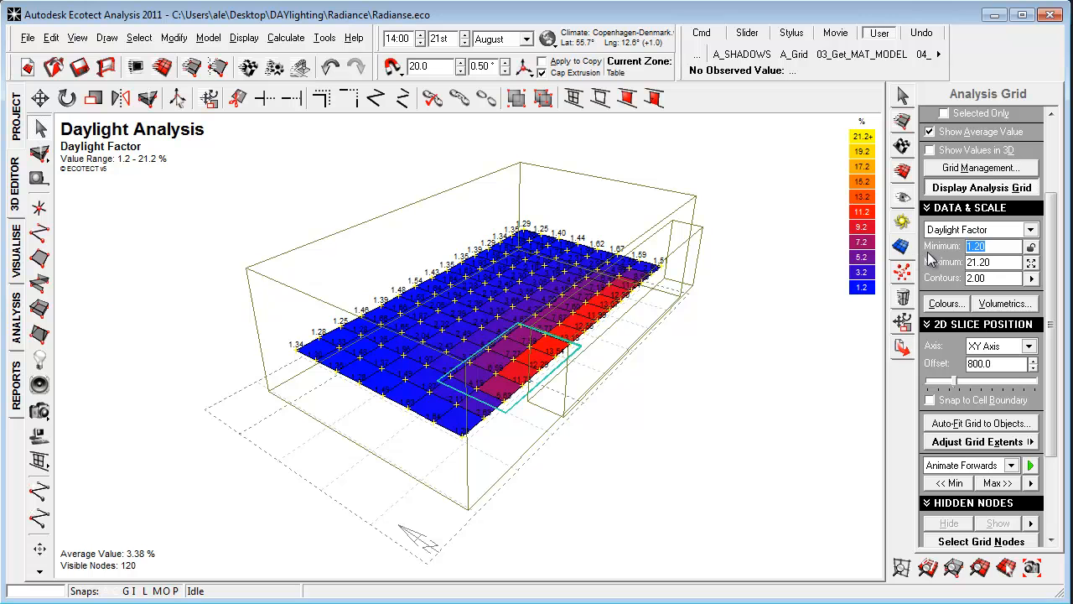
left_click_drag(994, 262, 879, 267)
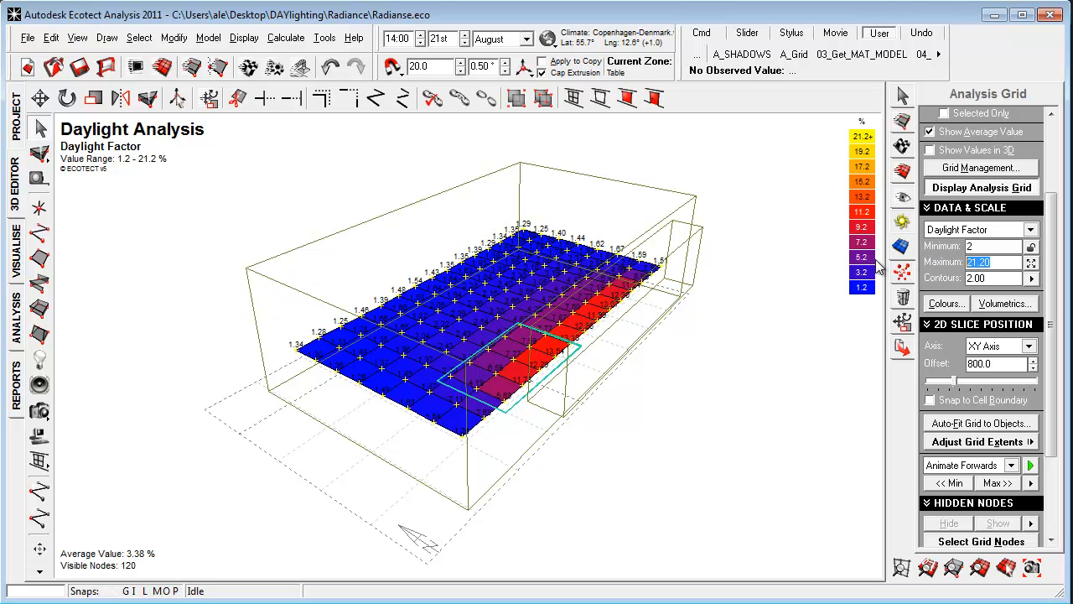
type("10")
key("Return")
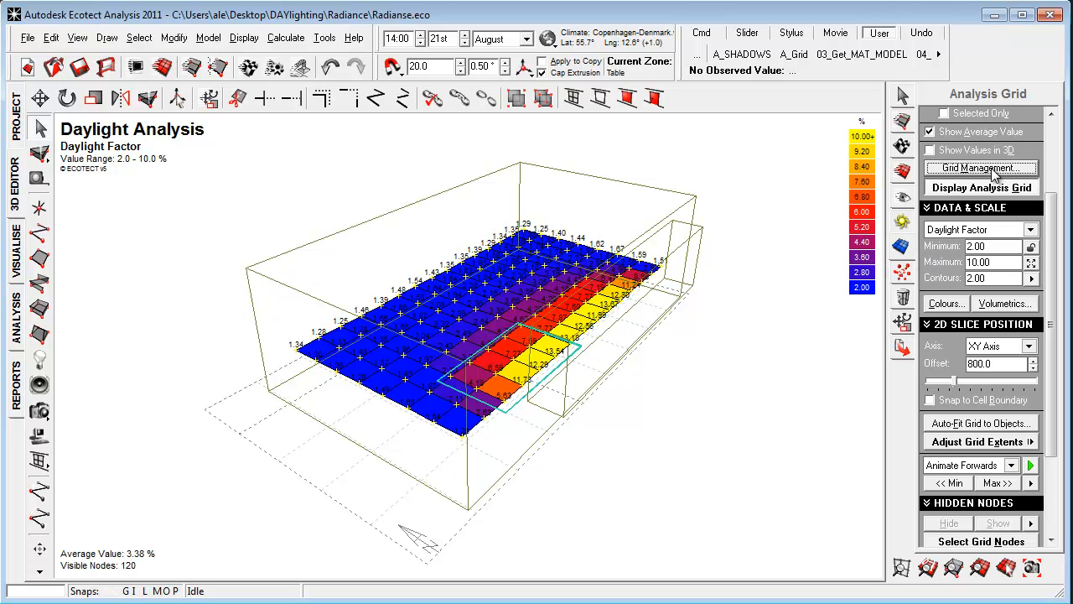
left_click(982, 168)
left_click(485, 238)
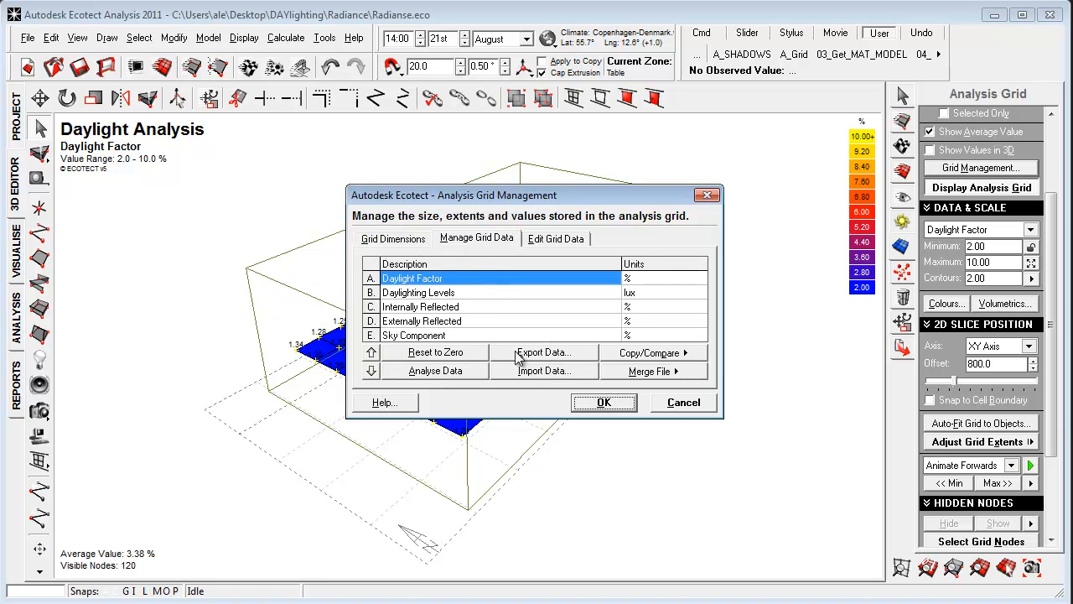
left_click(684, 404)
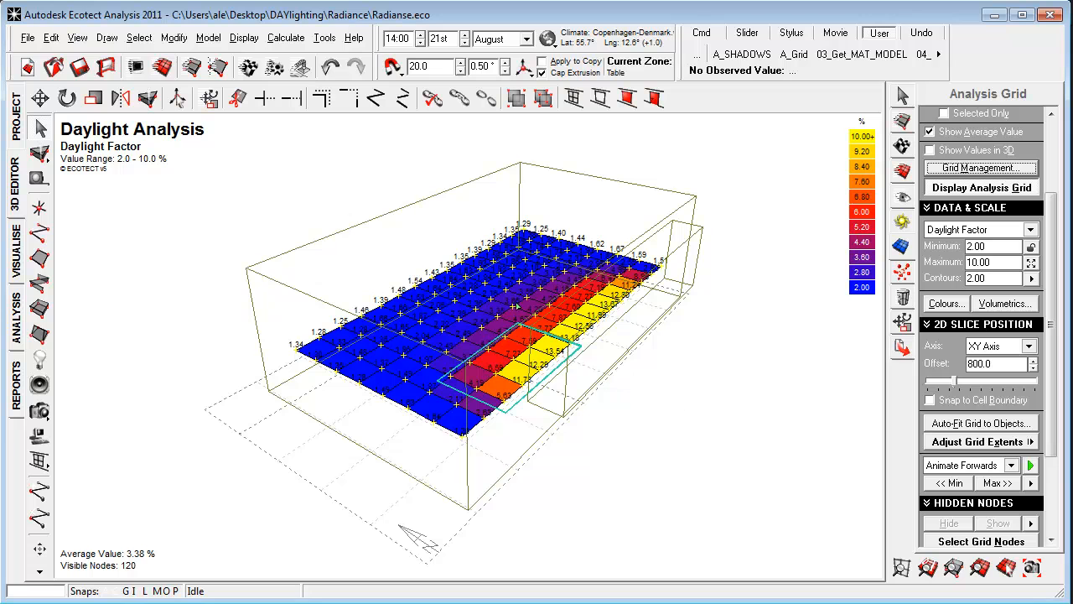
Import the Ecotect analysis grid data file (*.GRD) from the Radiance folder into the model.
left_click(27, 39)
mouse_move(137, 208)
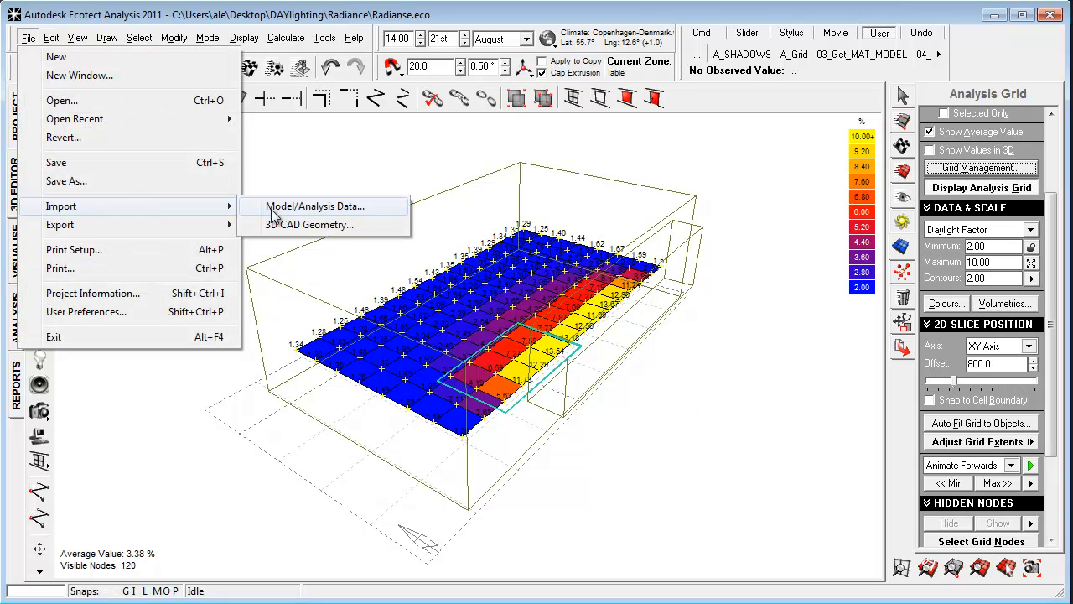
left_click(274, 214)
left_click(499, 474)
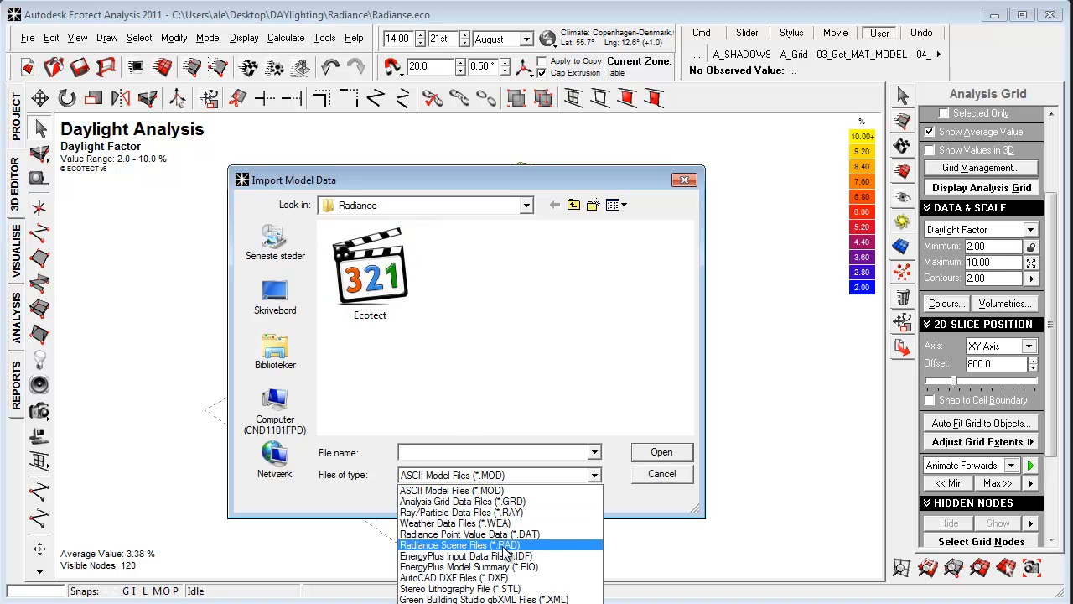
left_click(512, 501)
left_click(370, 272)
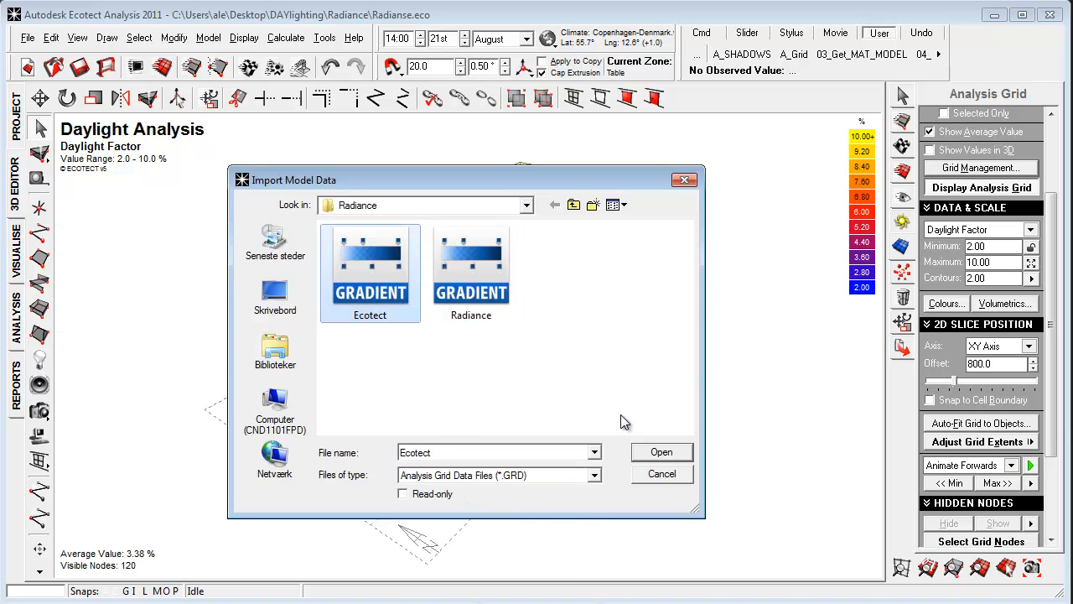
left_click(661, 457)
right_click_drag(556, 399, 552, 423)
right_click_drag(394, 362, 417, 474)
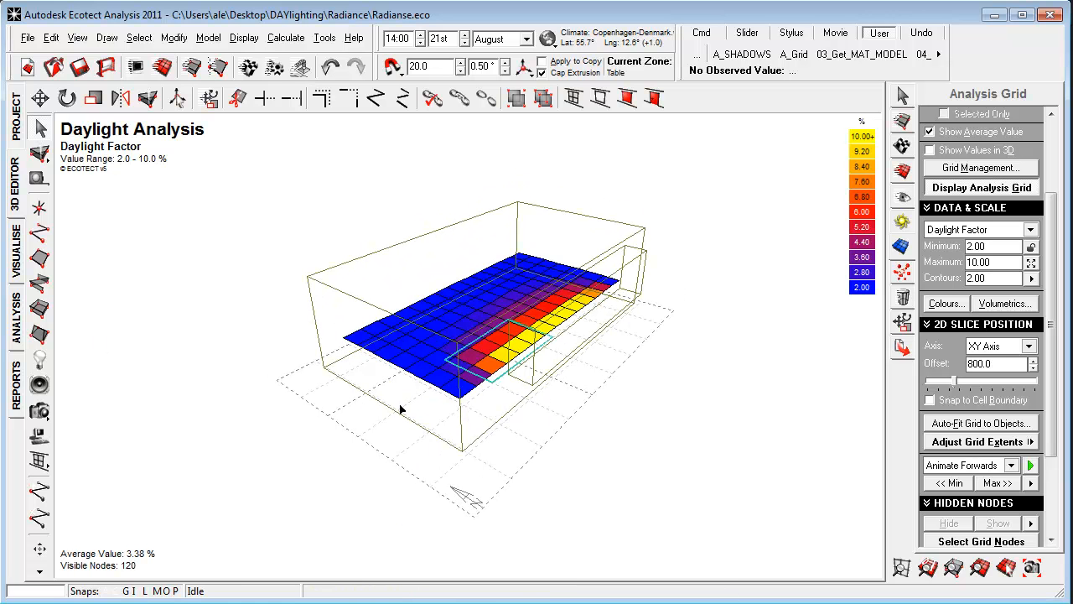
Examine the room in the Camera_WideAngle visualisation with the analysis grid hidden and redisplayed, and return to the 3D editor.
left_click(16, 251)
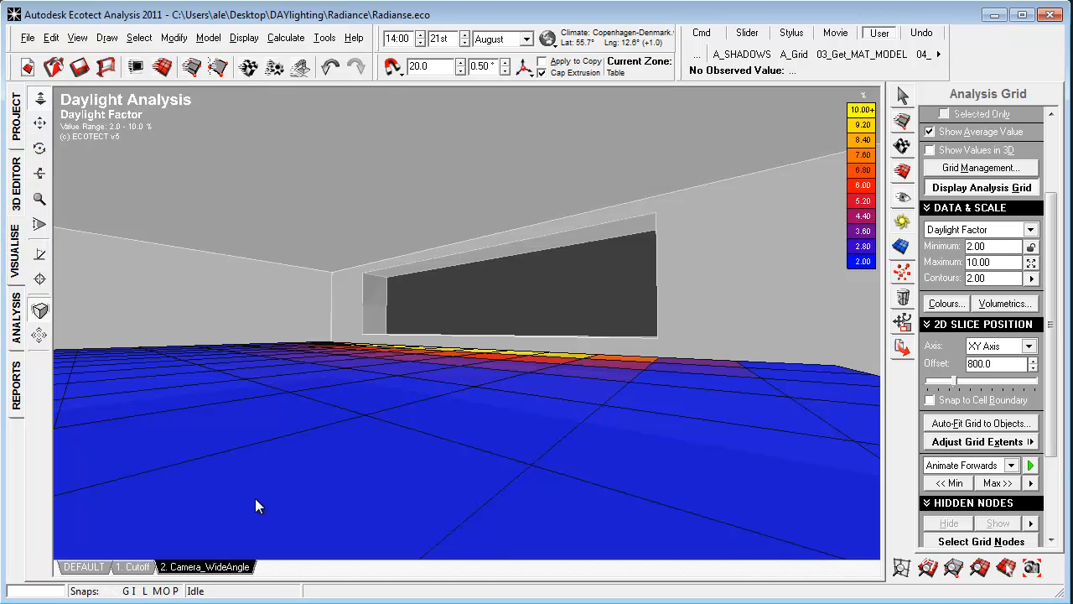
left_click(1005, 189)
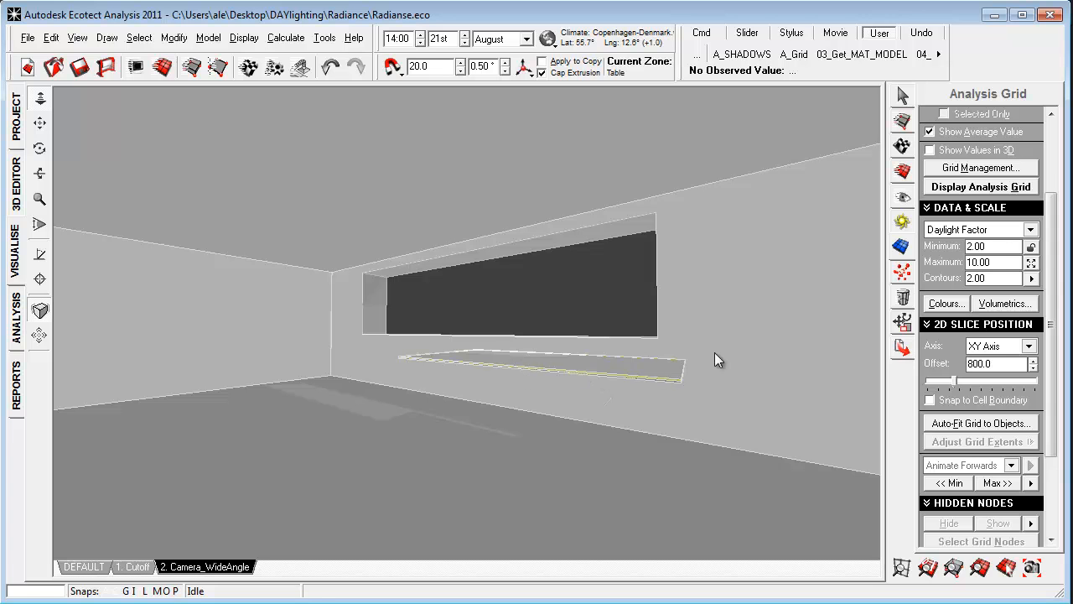
left_click(996, 188)
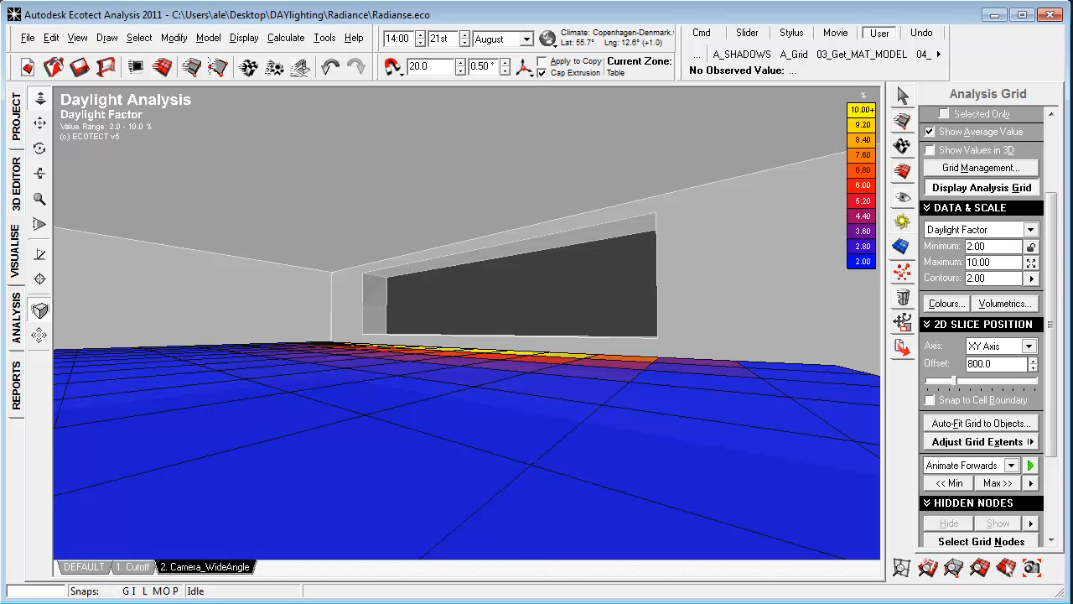
left_click(15, 180)
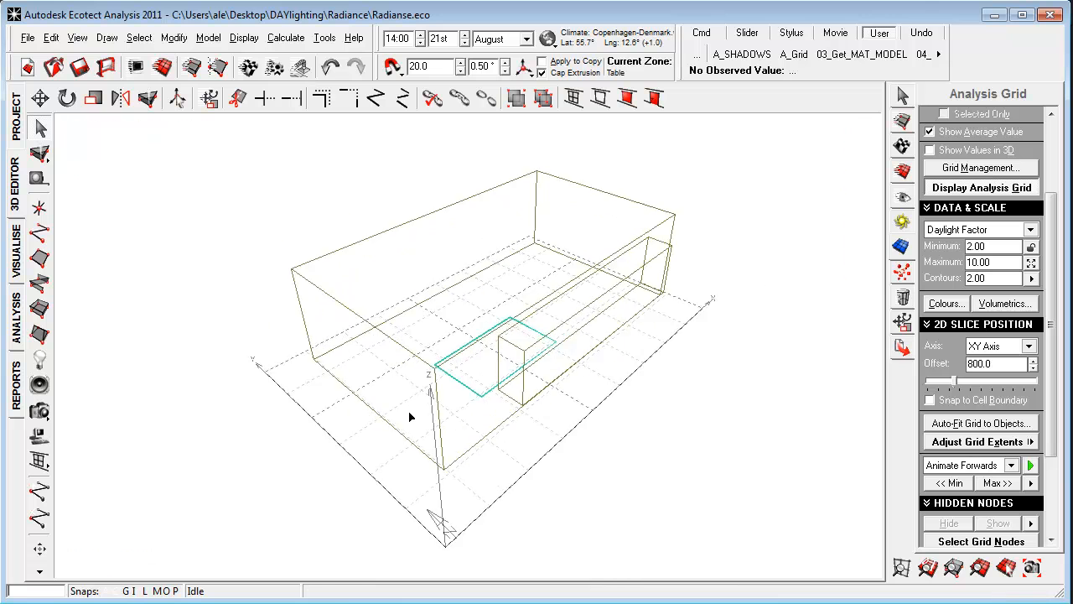
scroll(409, 417, "up", 2)
right_click_drag(409, 417, 388, 440)
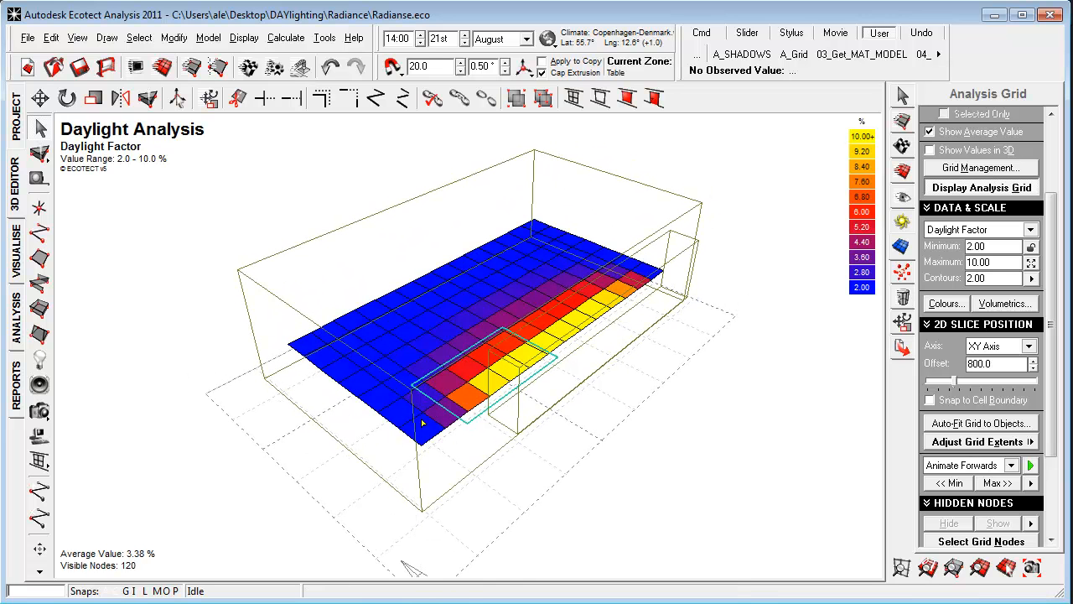
Start a lighting analysis using the Export to RADIANCE for More Detailed Analysis option.
left_click(553, 308)
left_click(285, 38)
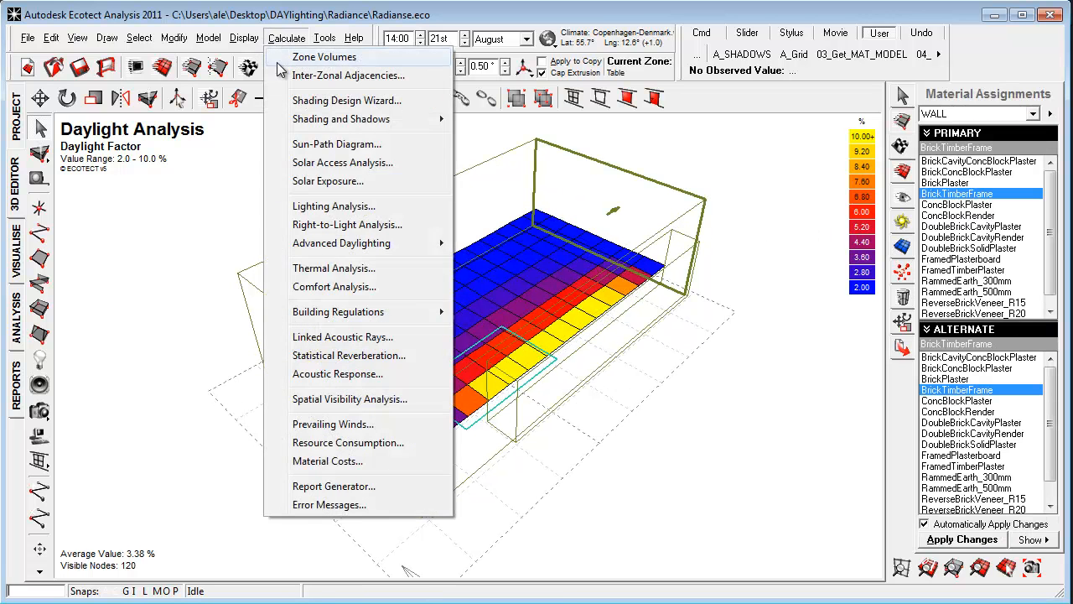
left_click(334, 206)
left_click(499, 367)
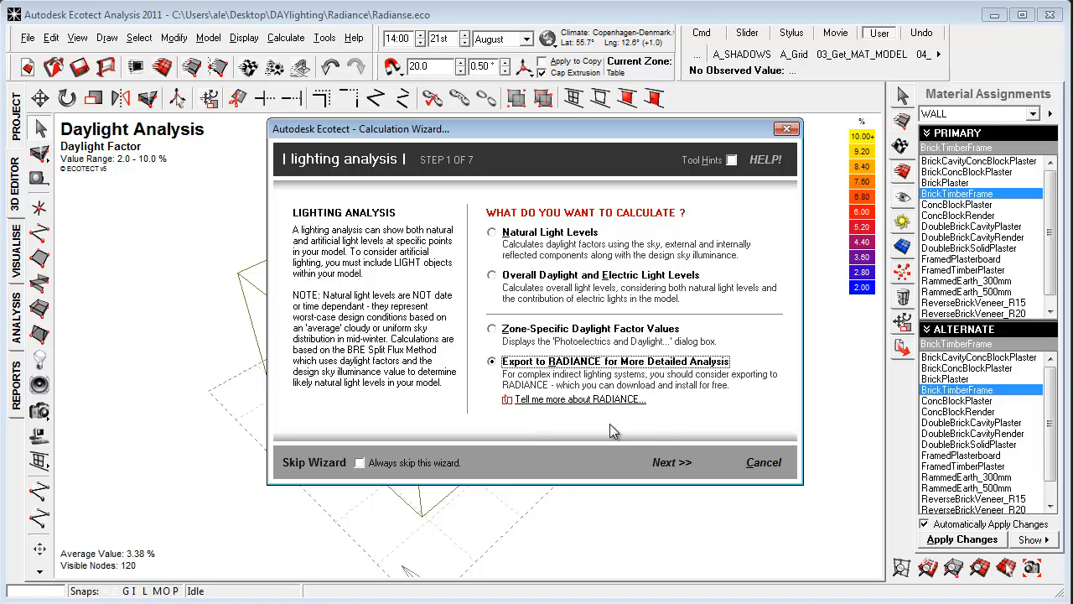
left_click(672, 463)
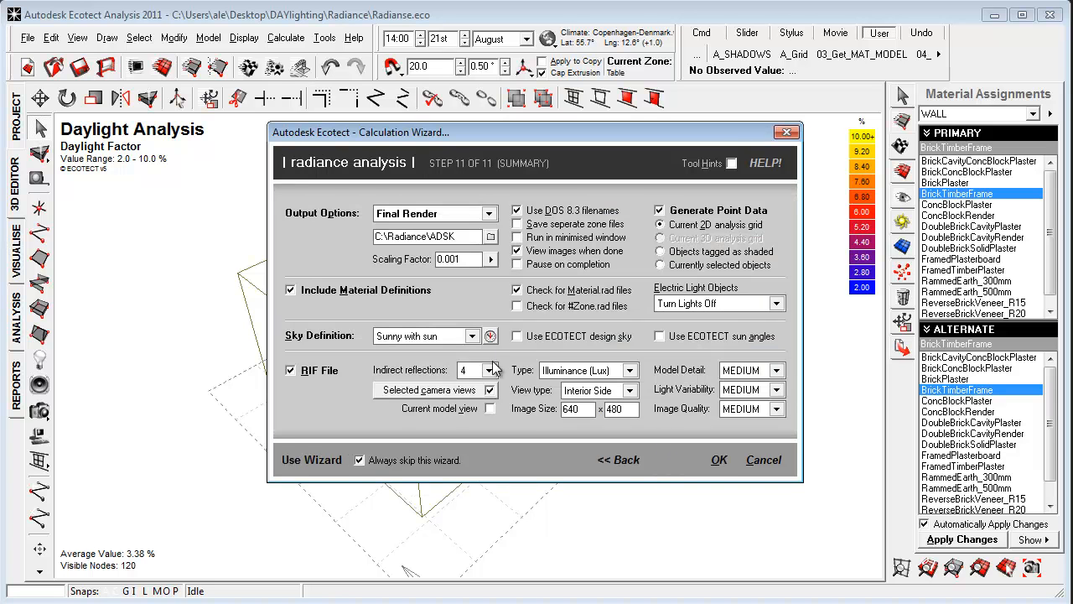
Step back through the Radiance analysis wizard from the summary to the choice between model objects and analysis grid.
left_click(625, 464)
left_click(625, 463)
left_click(625, 464)
left_click(625, 464)
left_click(625, 463)
left_click(625, 464)
left_click(625, 464)
left_click(625, 464)
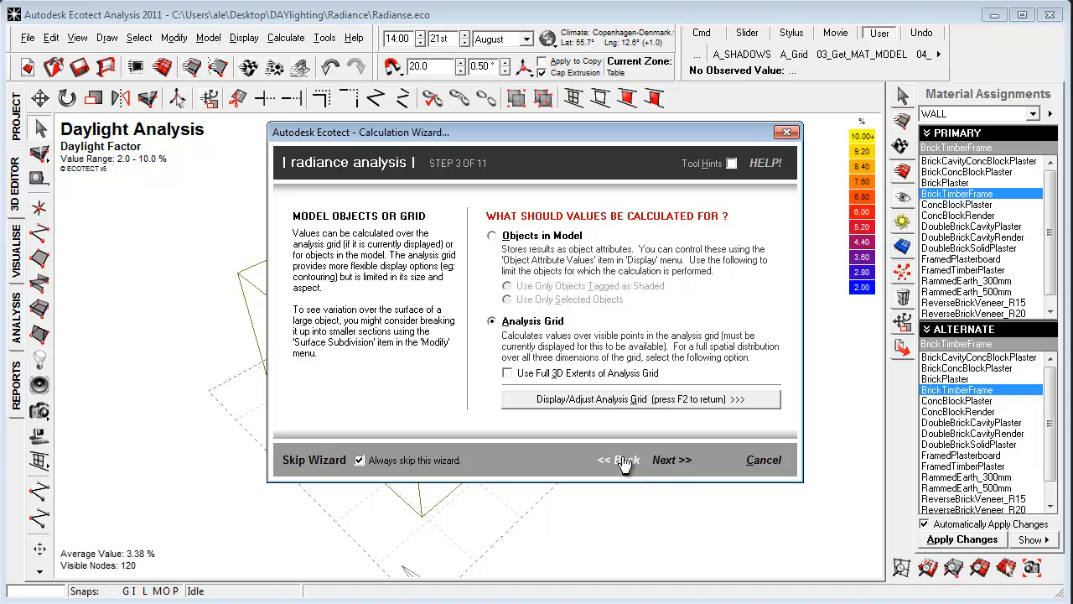
Keep Analysis Grid and Sunny Sky (Summer), and calculate at the specified time of 14:00 on 21 August.
left_click(673, 461)
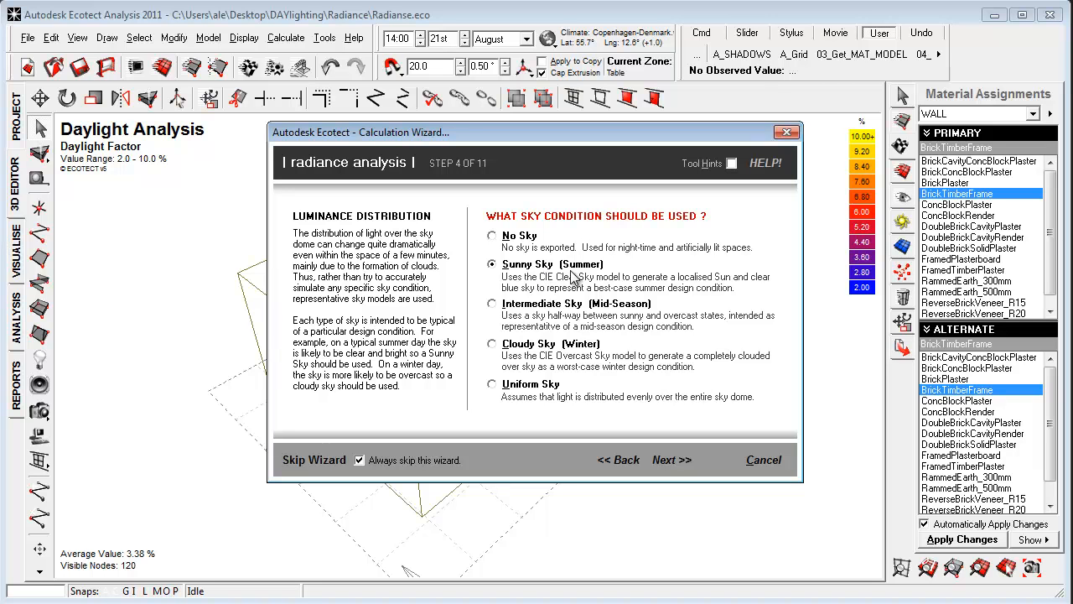
left_click(668, 461)
left_click(499, 286)
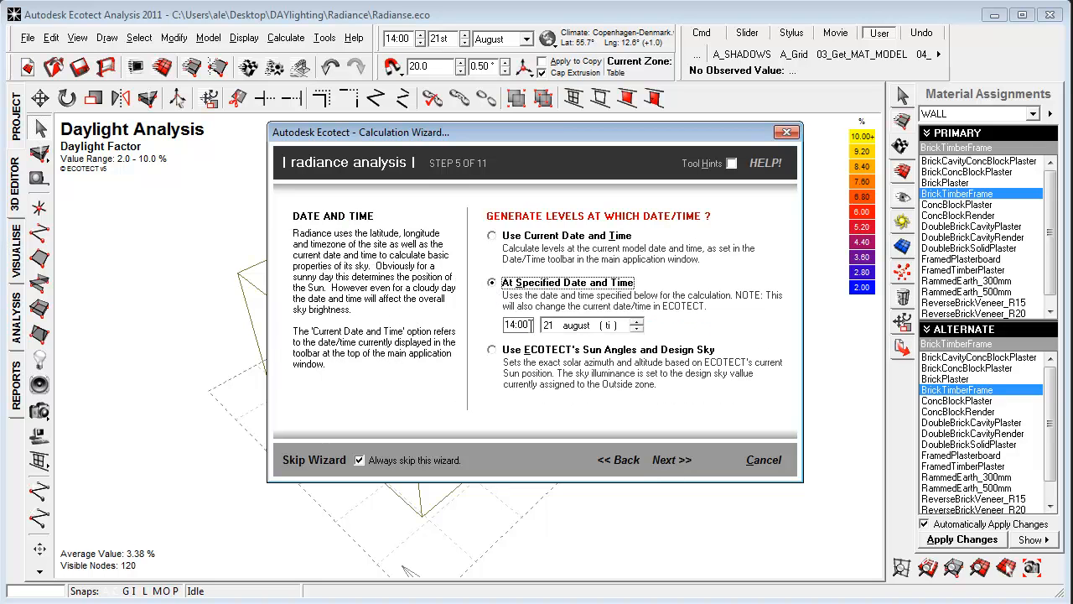
left_click(671, 457)
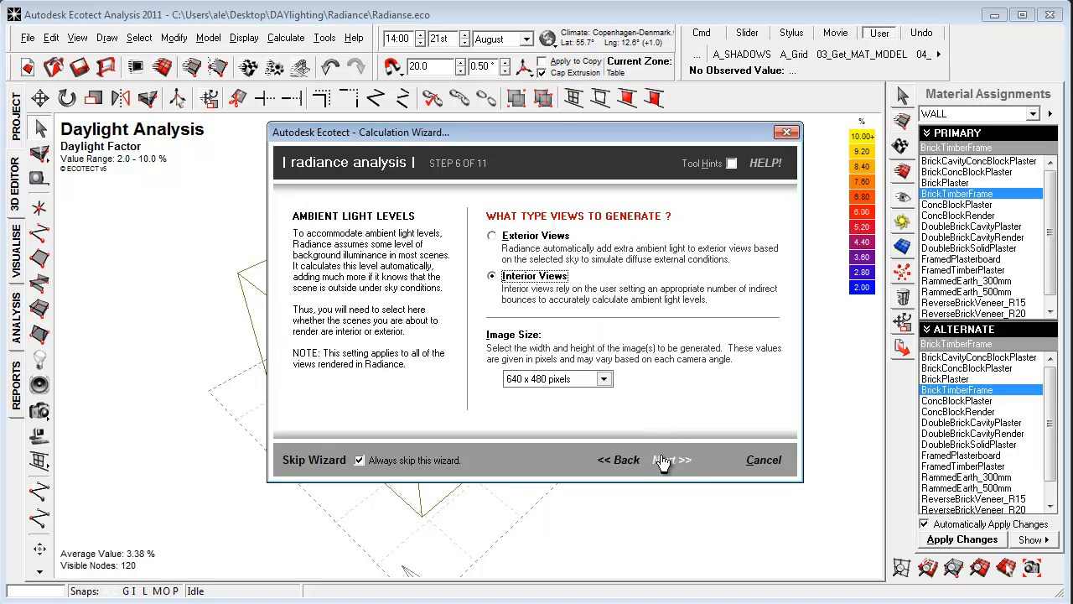
Accept interior views at 640 x 480 pixels, the Camera_WideAngle view and medium settings for all accuracy options.
left_click(668, 461)
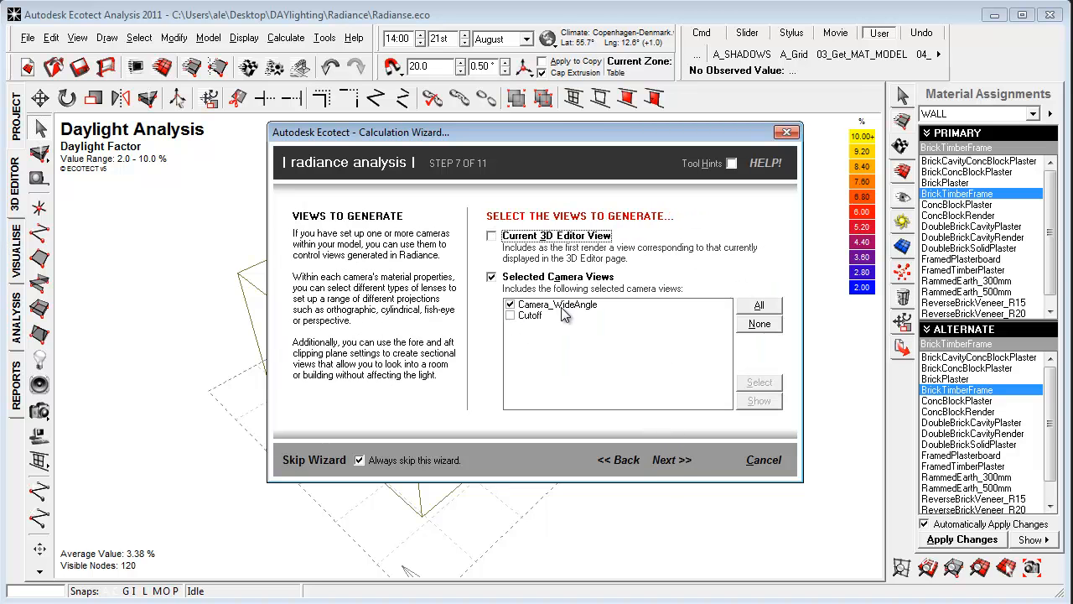
left_click(675, 461)
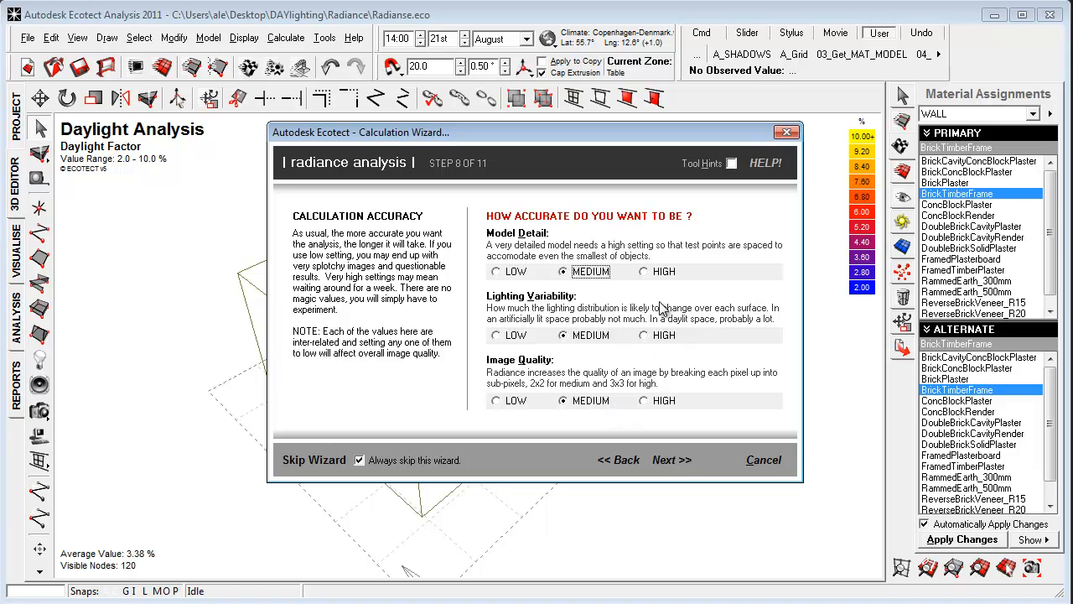
left_click(674, 464)
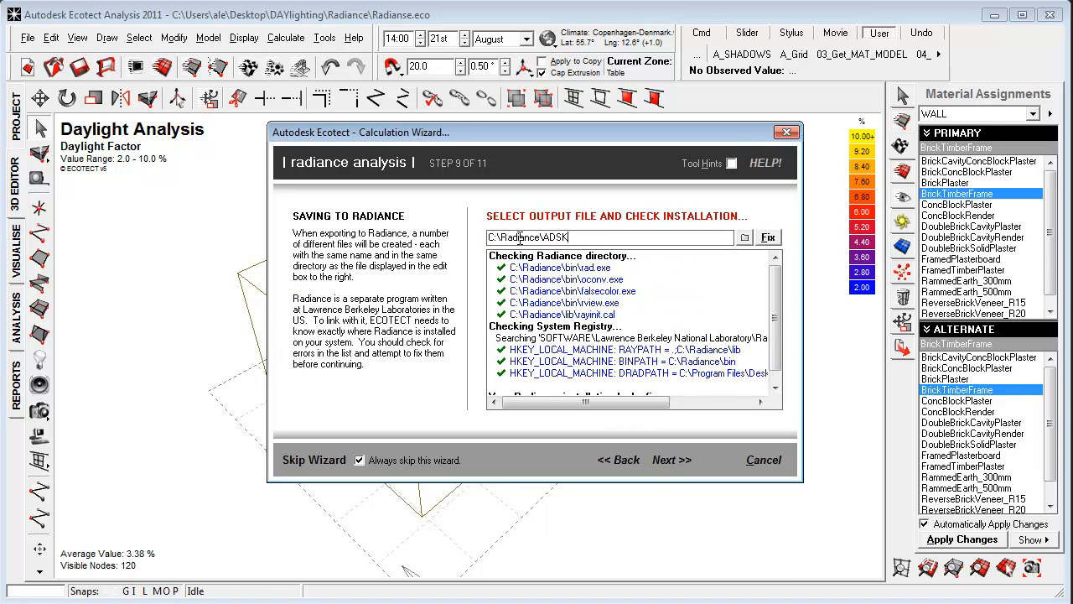
Keep C:\Radiance\ADSK as the output file and run the Radiance analysis as a Final Render.
double_click(583, 237)
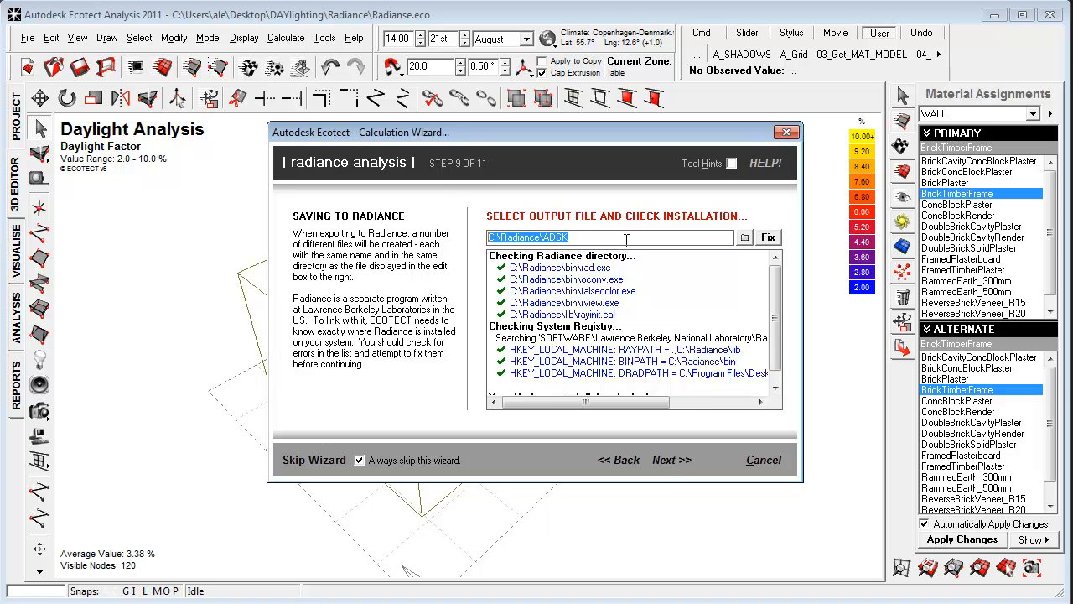
key("Return")
left_click(676, 460)
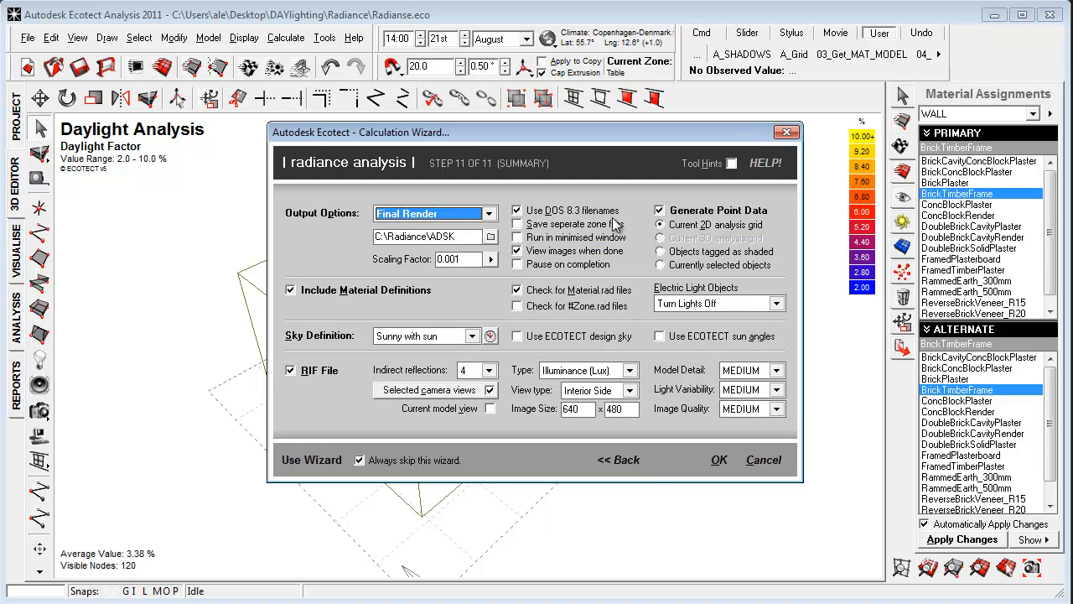
left_click(447, 215)
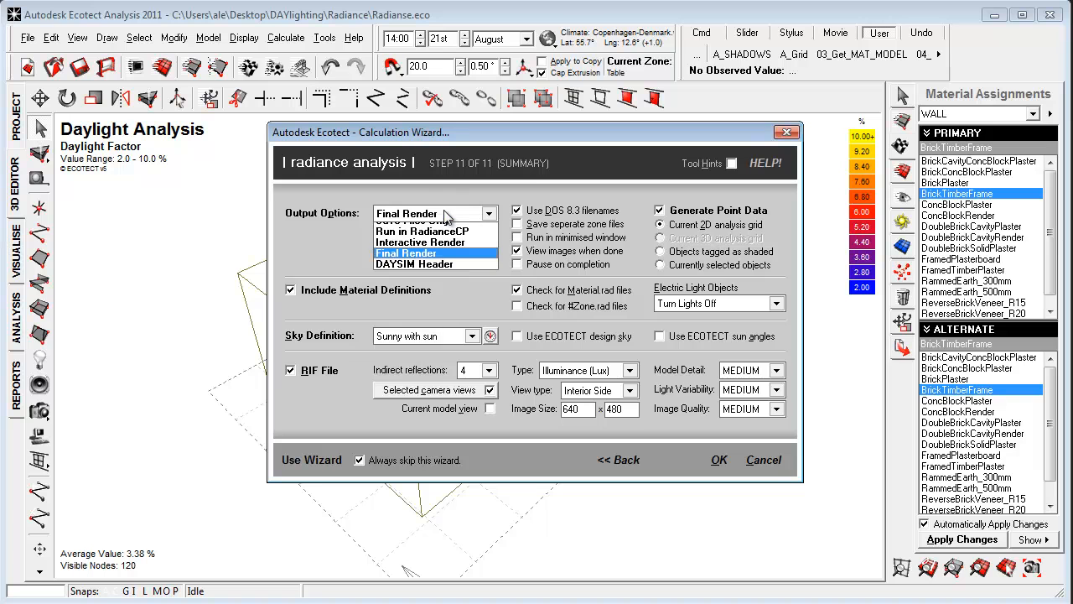
left_click(440, 261)
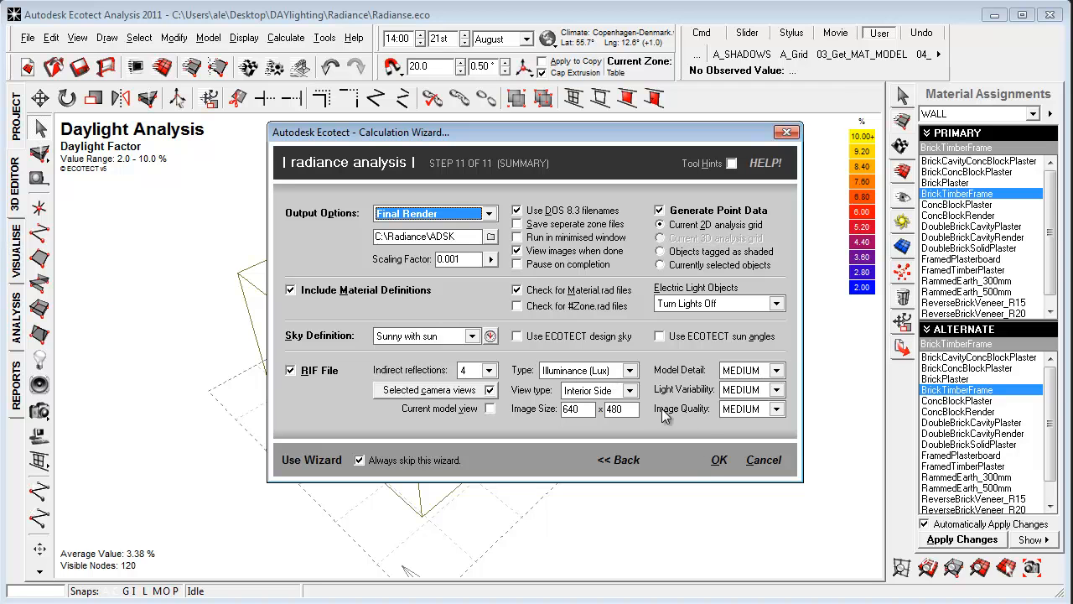
left_click(719, 460)
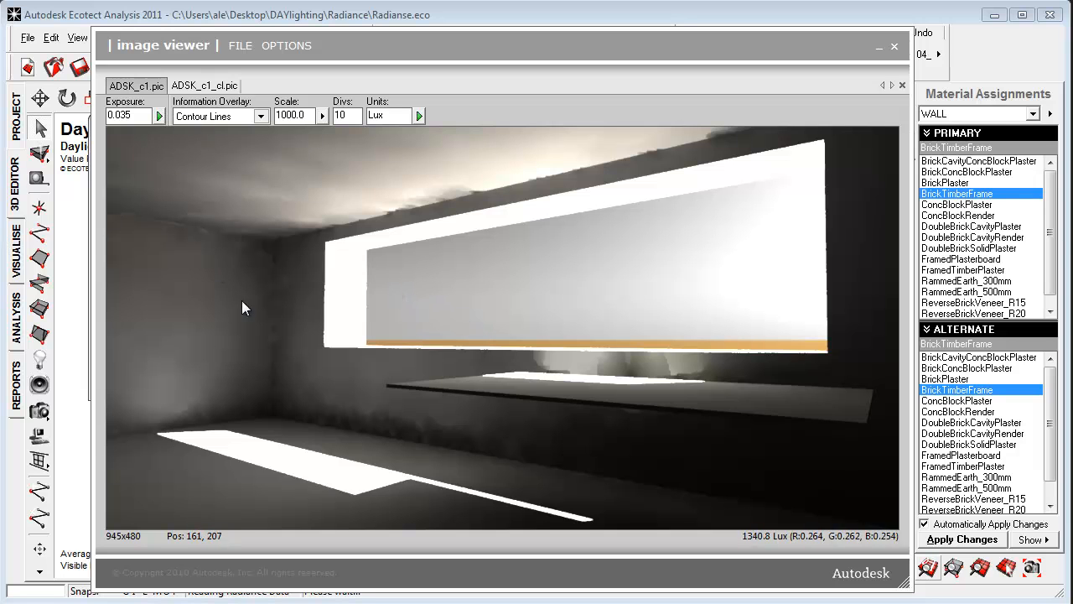
Sample the illuminance at points on the rendered back wall, shaded floor, shelf below the window and sunlit floor patch.
left_click(206, 313)
left_click(174, 484)
left_click(283, 495)
left_click(337, 443)
left_click(464, 382)
left_click(531, 394)
left_click(668, 403)
left_click(754, 395)
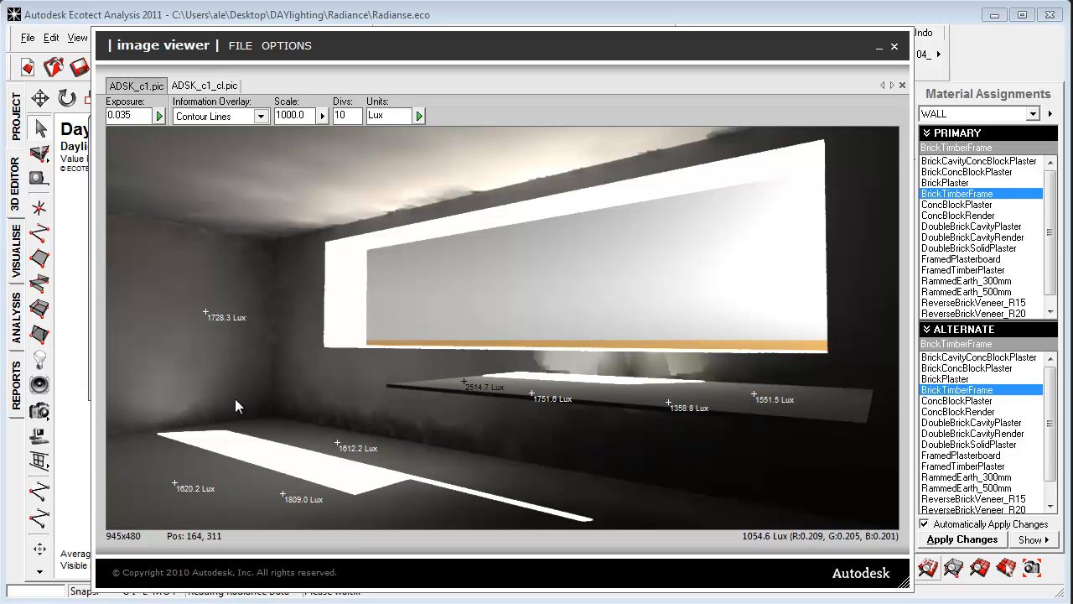
left_click(245, 450)
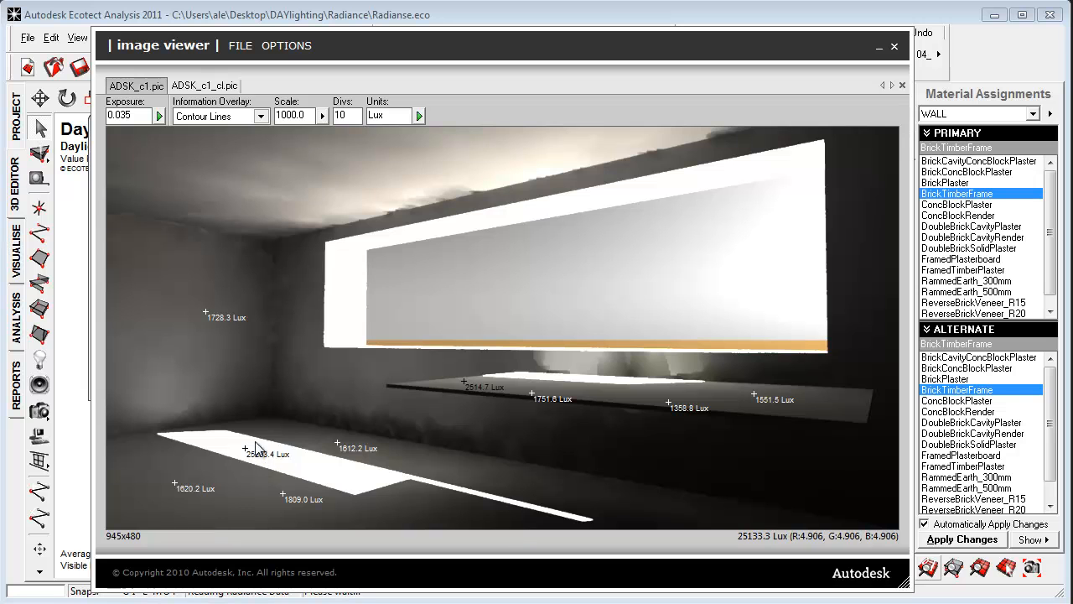
Sample the illuminance at two more points within the sunlit floor patch, one near each end.
left_click(333, 475)
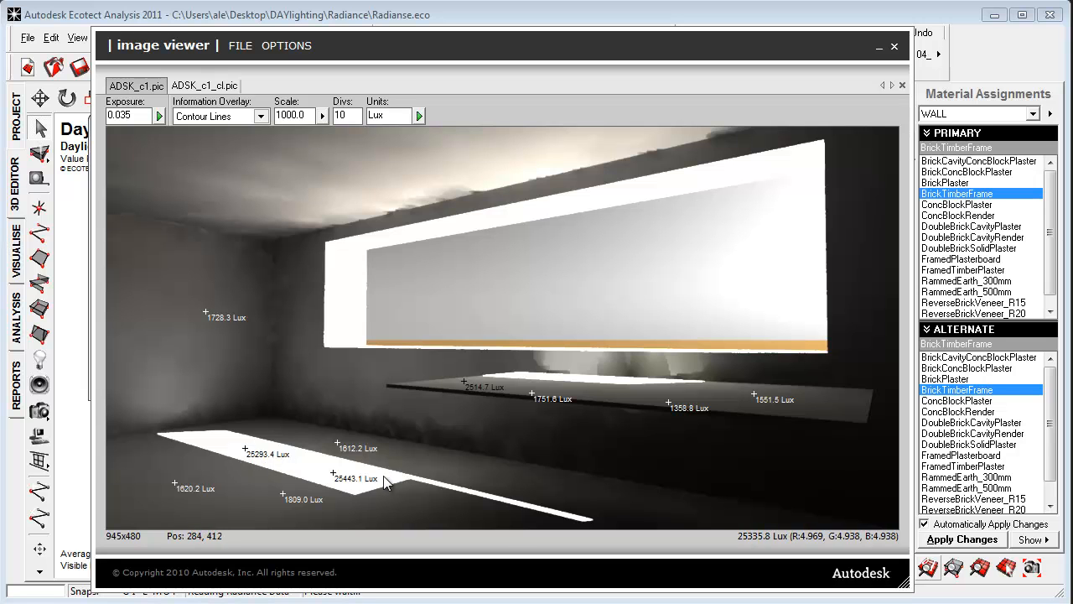
left_click(214, 435)
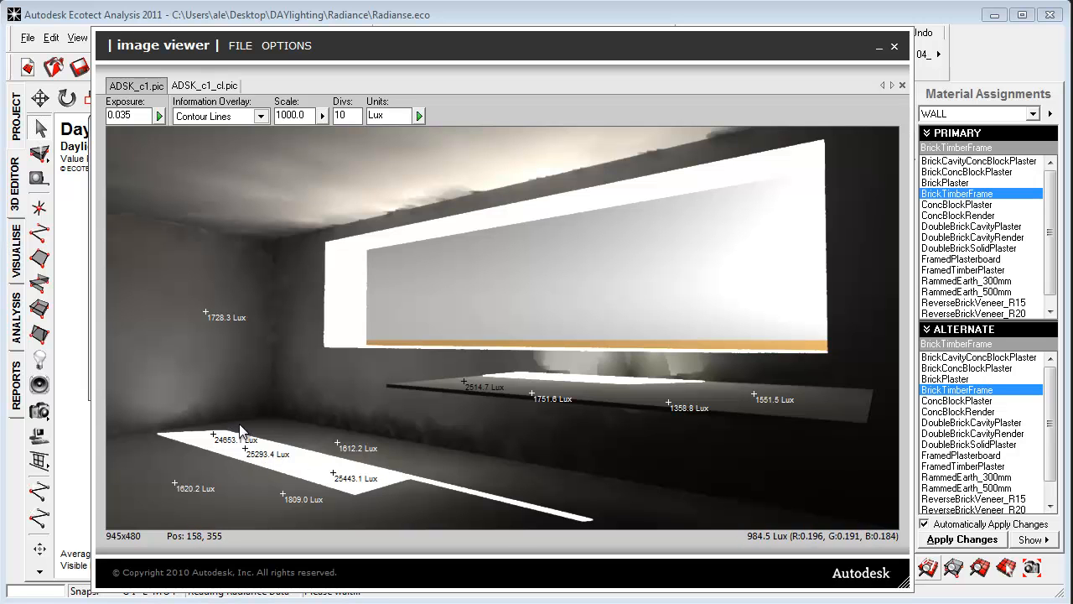
Generate a False Colour overlay of the rendering with a 2500 Lux scale, and a Human Sensitivity overlay from the original ADSK_c1.pic.
left_click(198, 121)
left_click(208, 140)
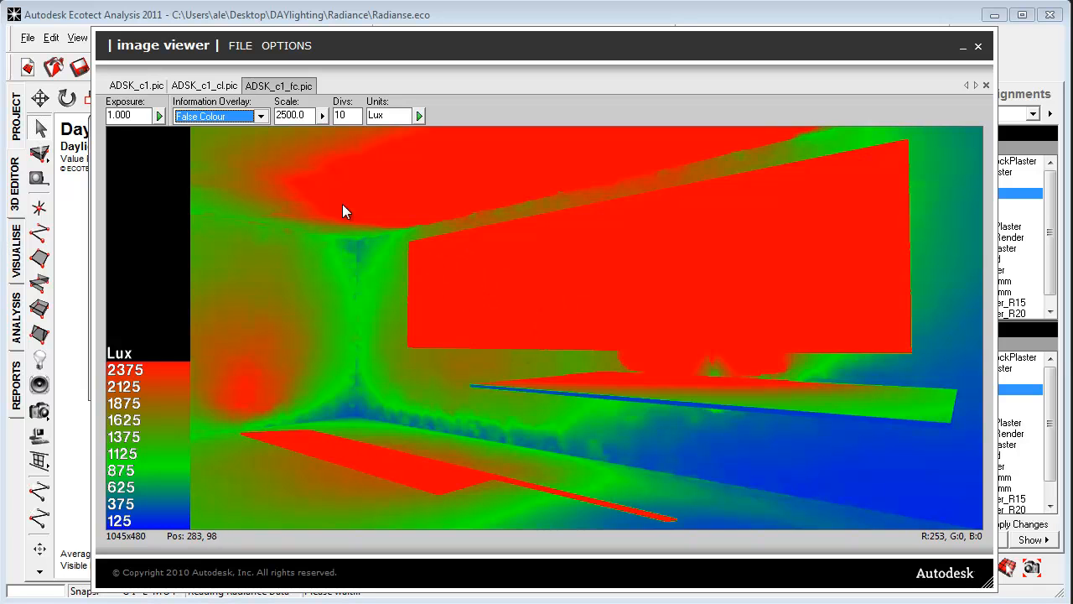
left_click(153, 95)
left_click(206, 117)
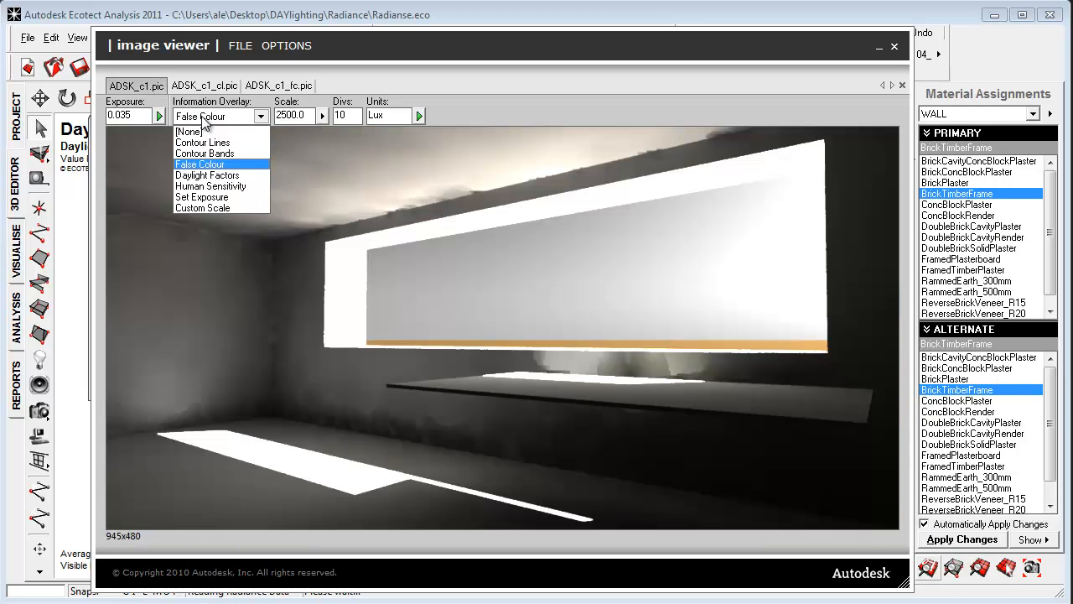
left_click(211, 185)
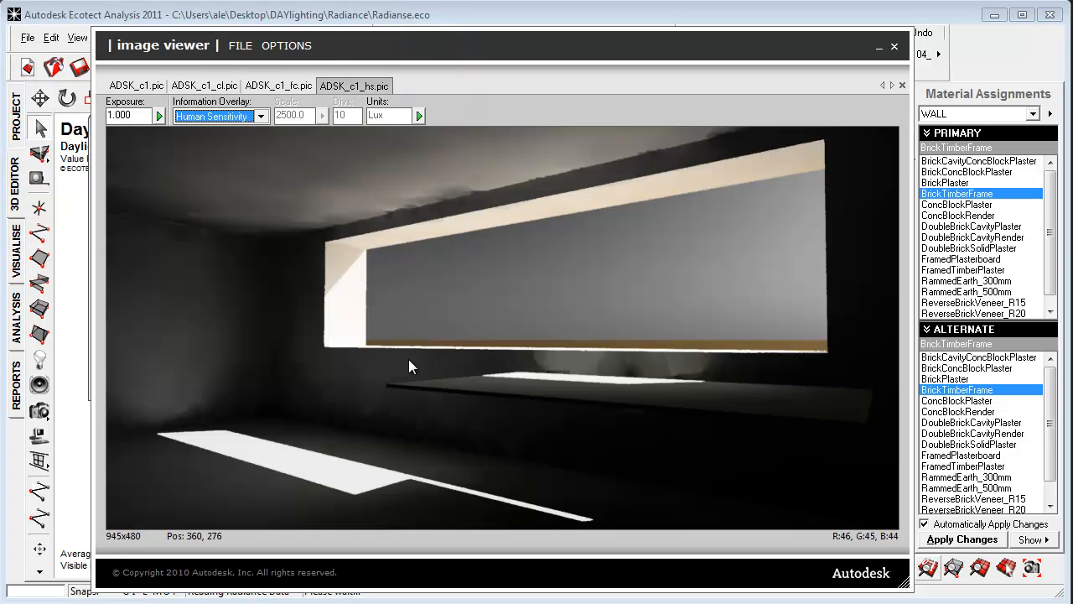
Close the image viewer and import C:\Radiance\ADSK.ok over the Daylight Factor row, described as RAD Illuminance in Lux.
left_click(894, 48)
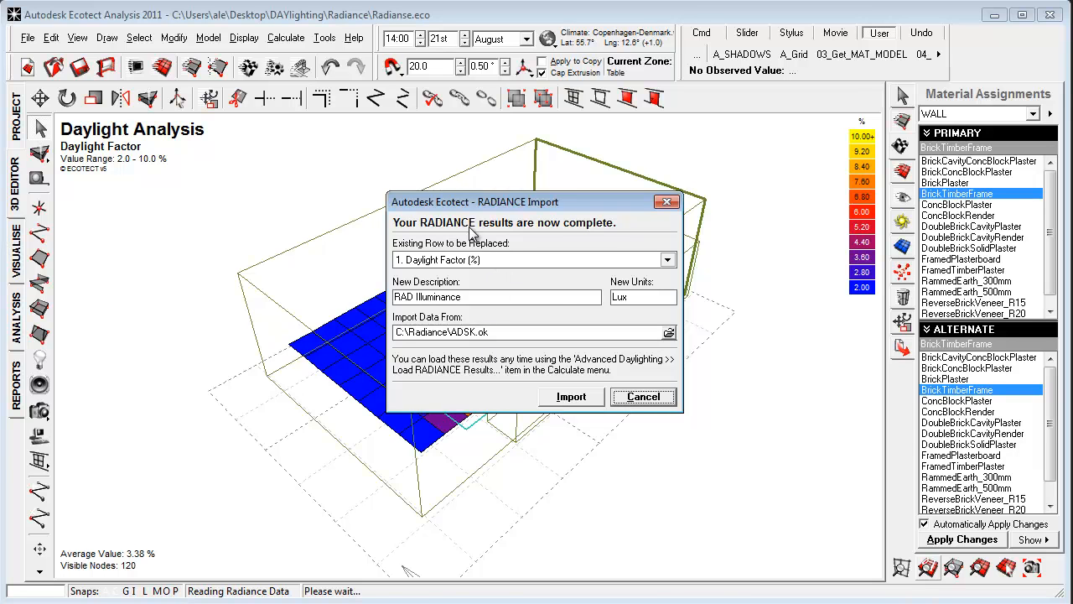
left_click_drag(486, 298, 377, 292)
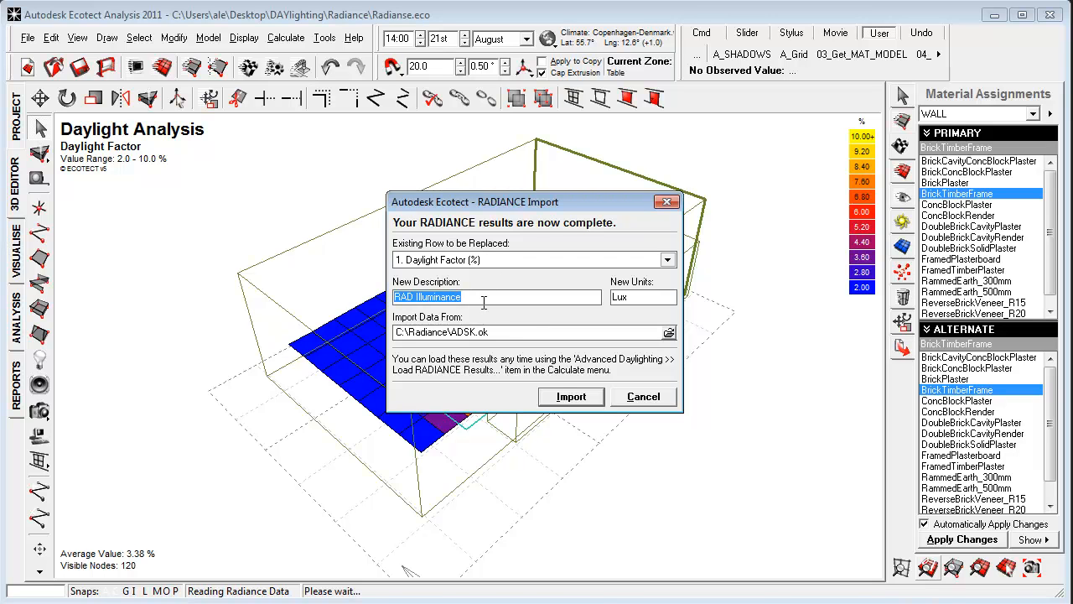
left_click(570, 398)
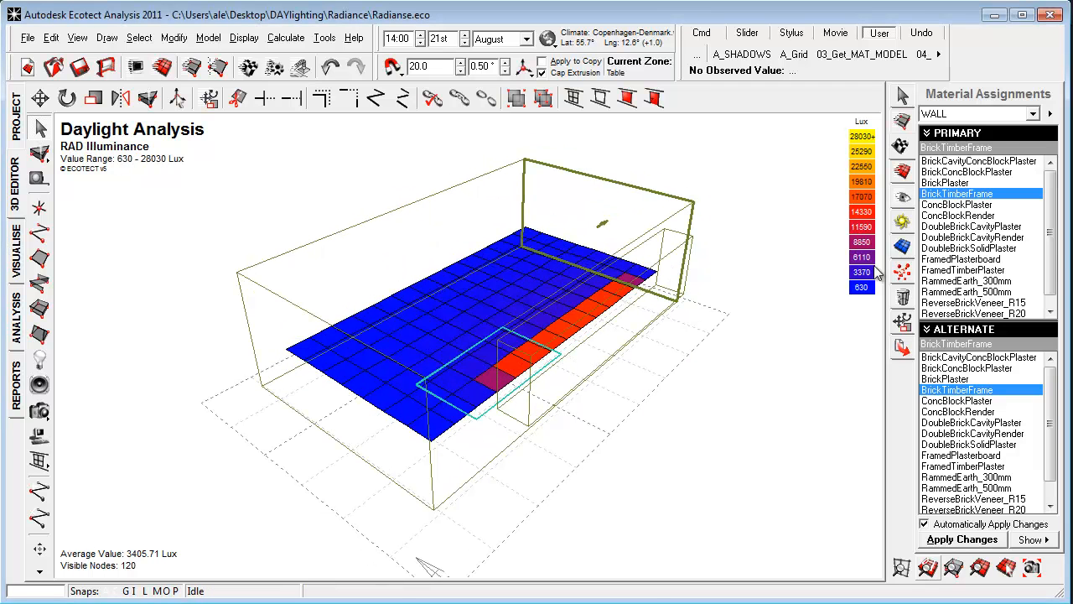
Set the analysis grid's RAD Illuminance scale to a minimum of 250 and a maximum of 2990 Lux.
left_click(903, 270)
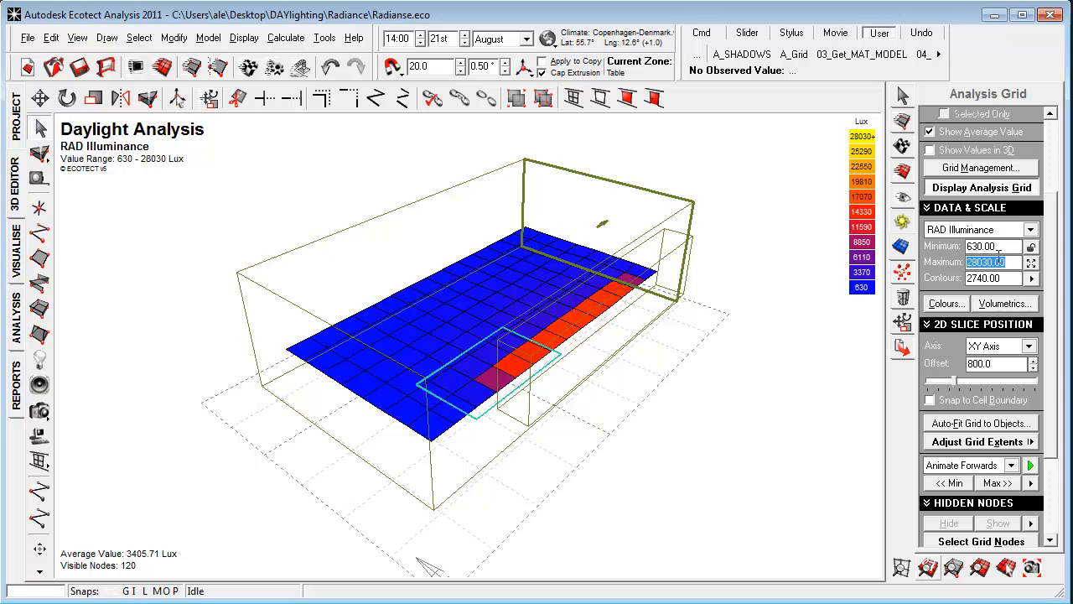
left_click(996, 246)
type("250")
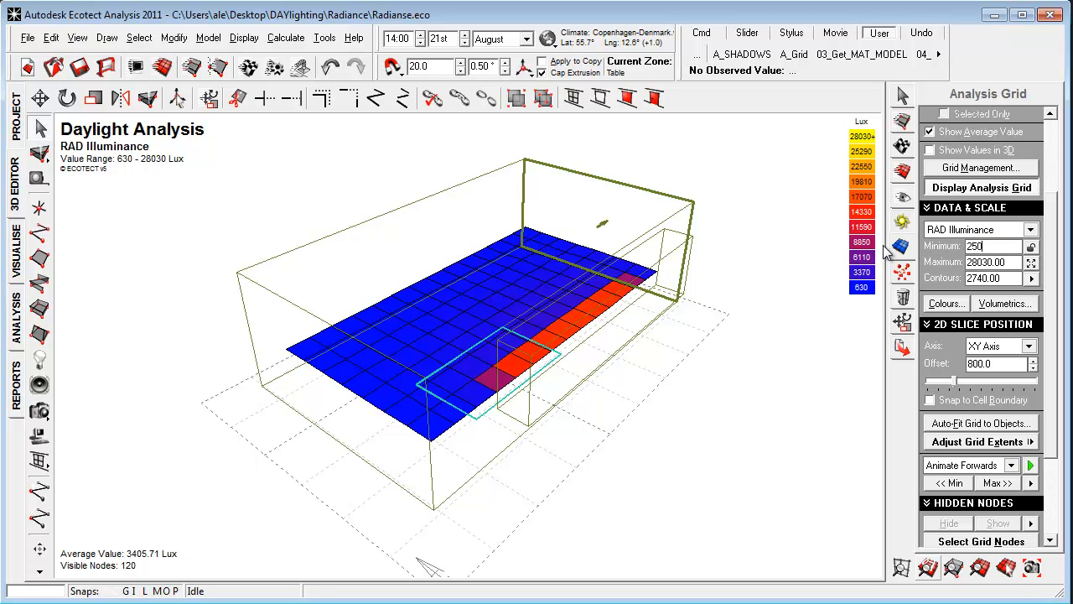
left_click(1011, 262)
type("25")
key("Return")
right_click_drag(712, 374, 696, 386)
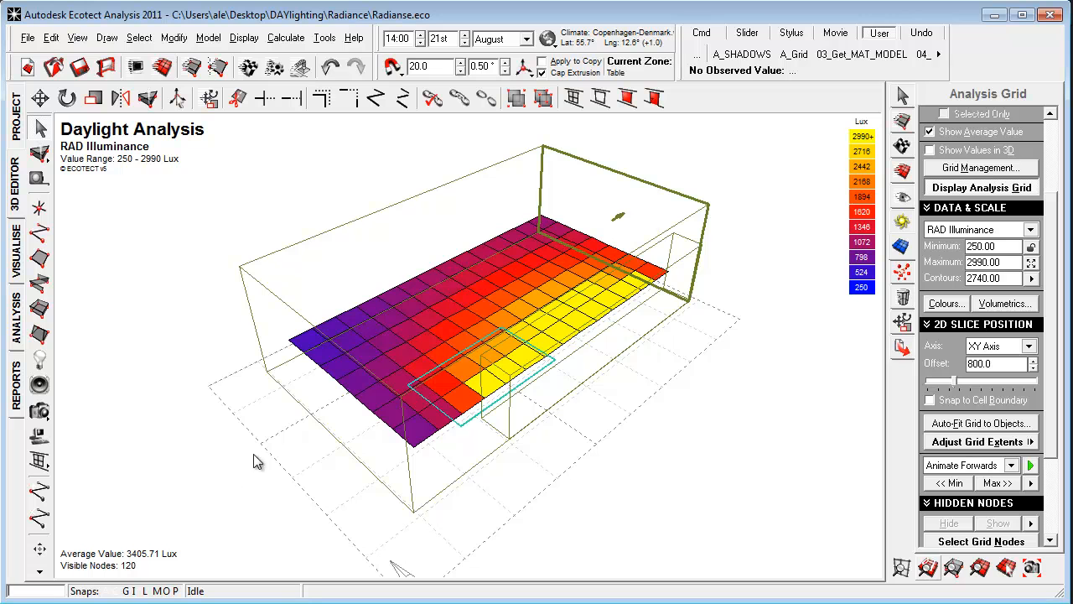
Export the analysis data as an Analysis Grid Data file, replacing the existing Radiance file in the Radiance folder.
left_click(28, 38)
mouse_move(127, 224)
left_click(286, 226)
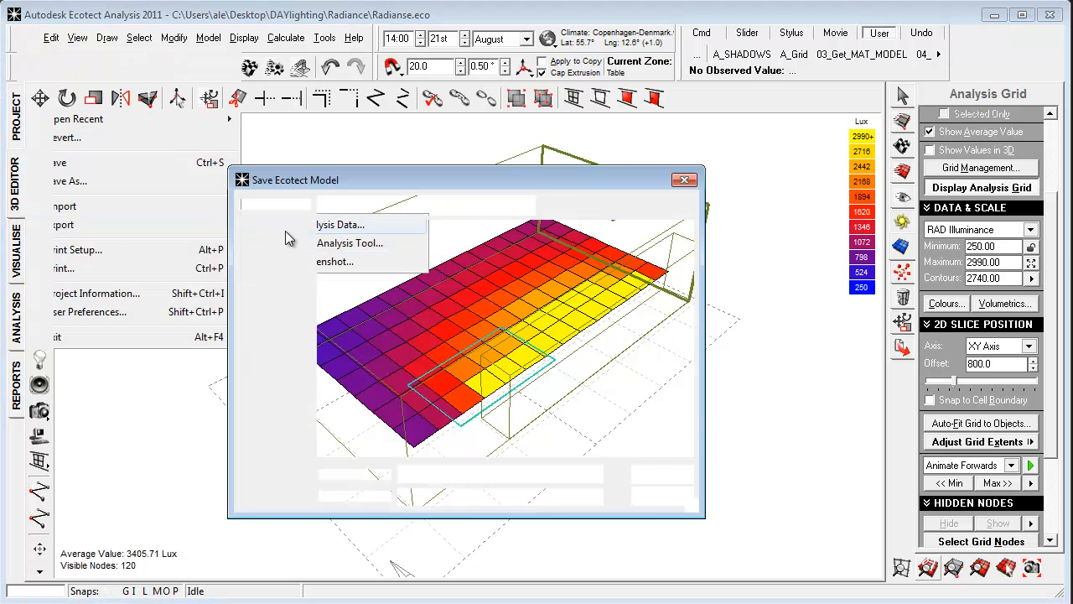
left_click(518, 497)
left_click(515, 520)
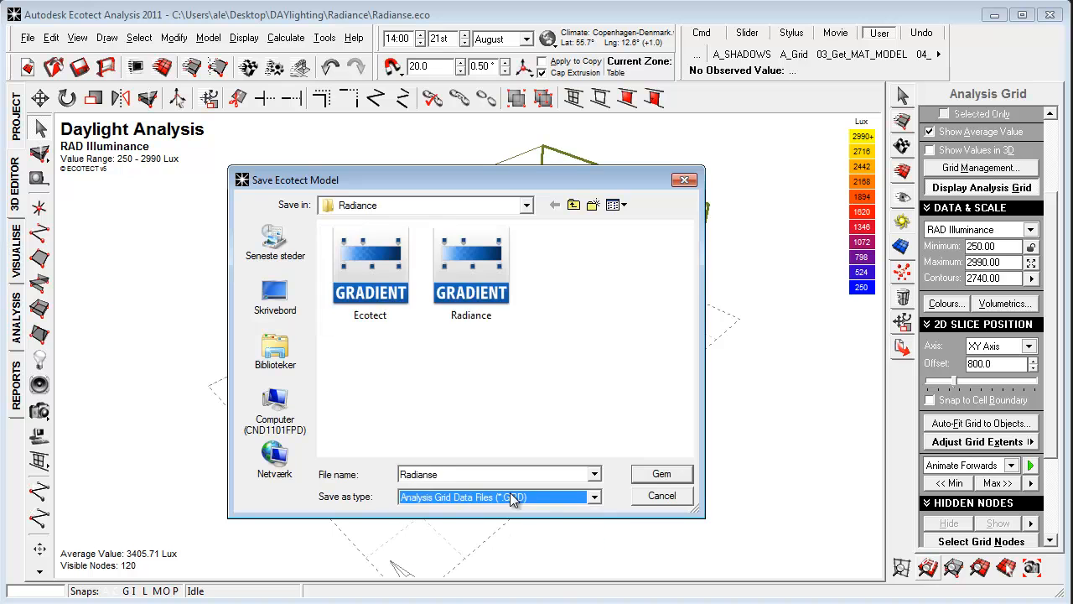
left_click(483, 302)
left_click(667, 474)
left_click(618, 373)
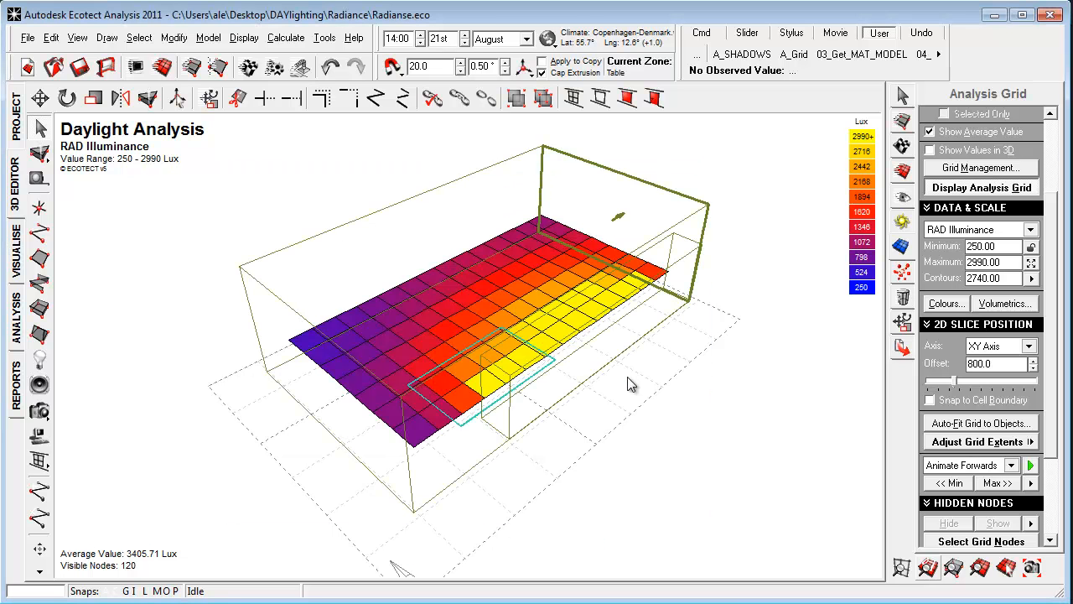